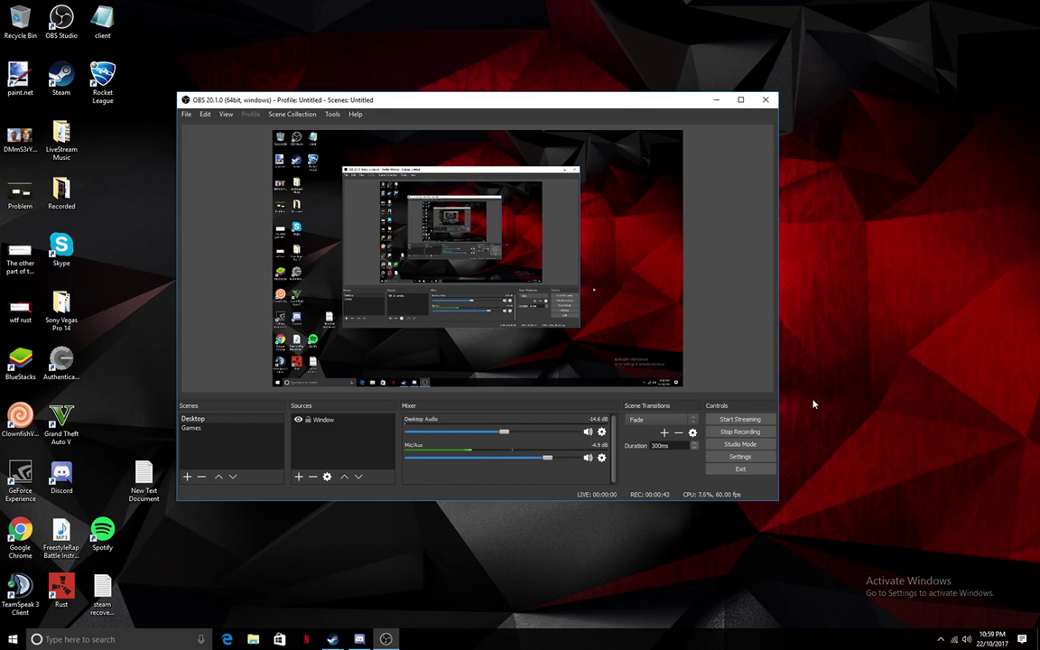
- Open Control Panel by searching 'cont' in Windows search
{"action": "left_click", "coordinate": [147, 640]}
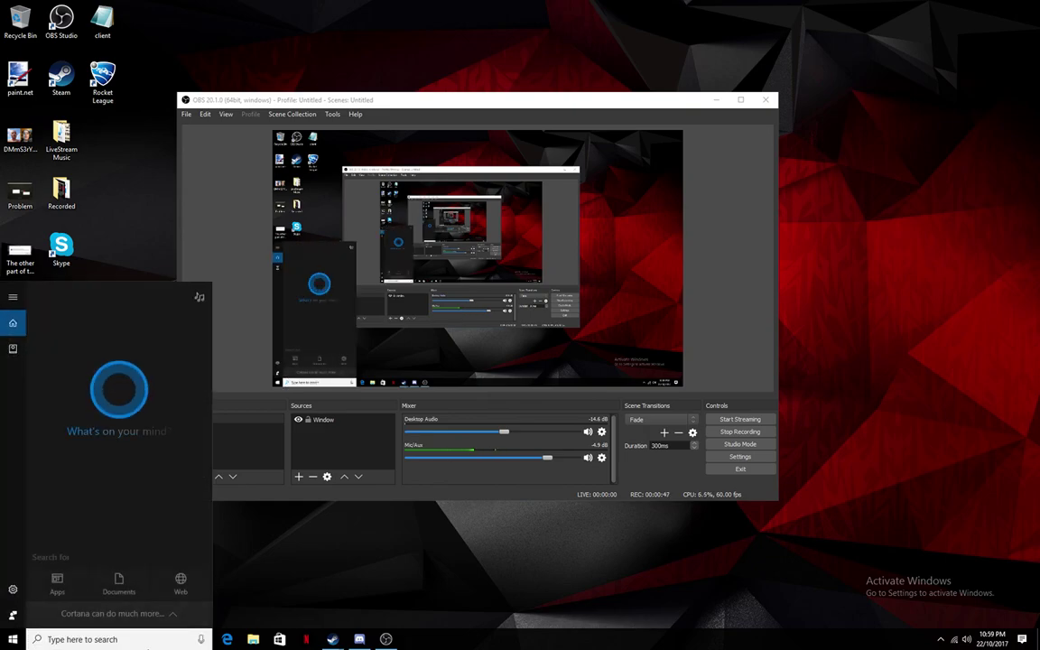
{"action": "type", "text": "cont"}
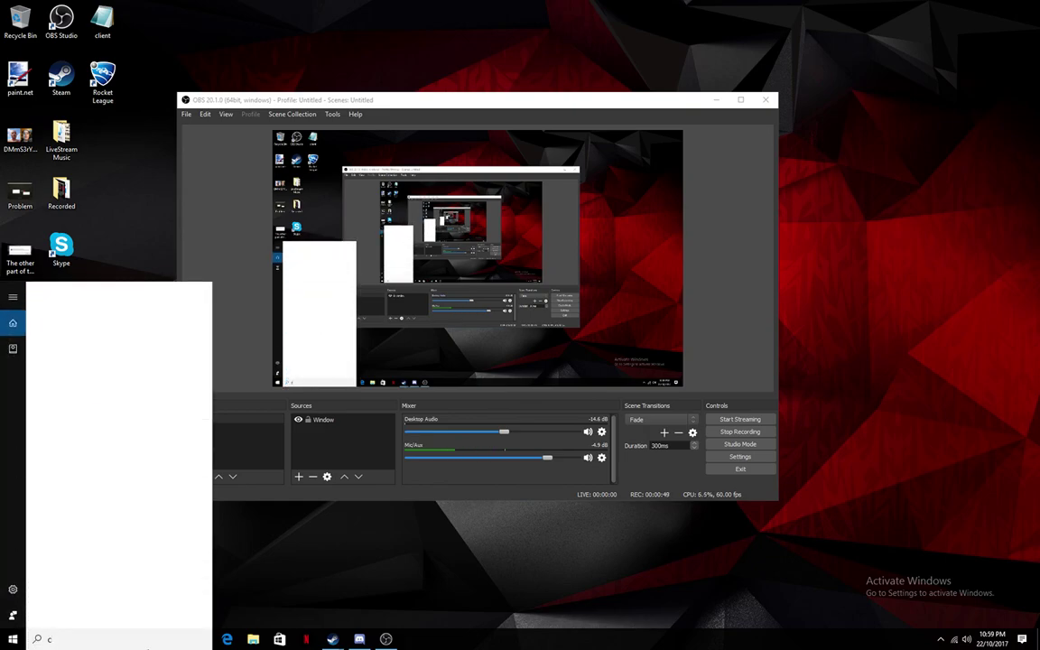
{"action": "key", "text": "Return"}
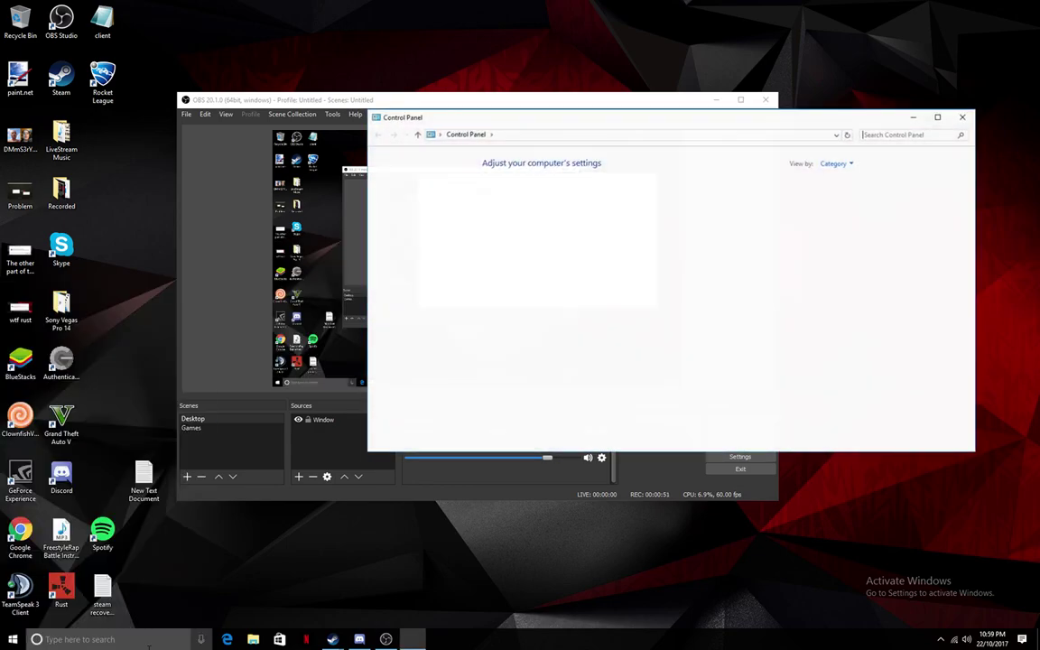
- Open Programs and Features and scroll to the Microsoft Visual C++ 2010 x86 Redistributable entry
{"action": "left_click", "coordinate": [532, 315]}
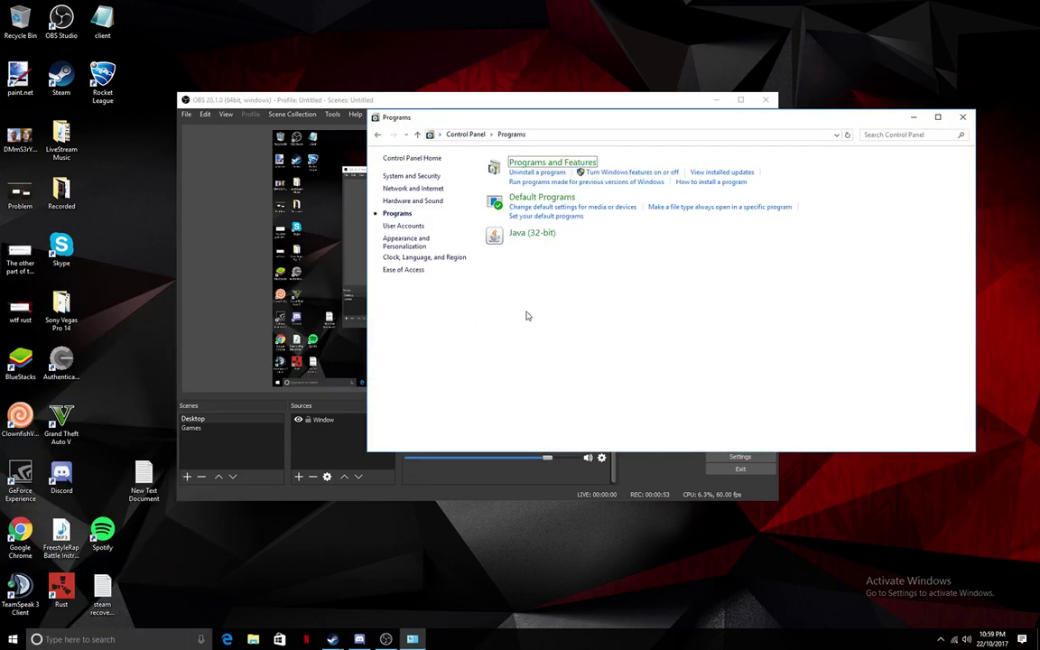
{"action": "left_click", "coordinate": [540, 167]}
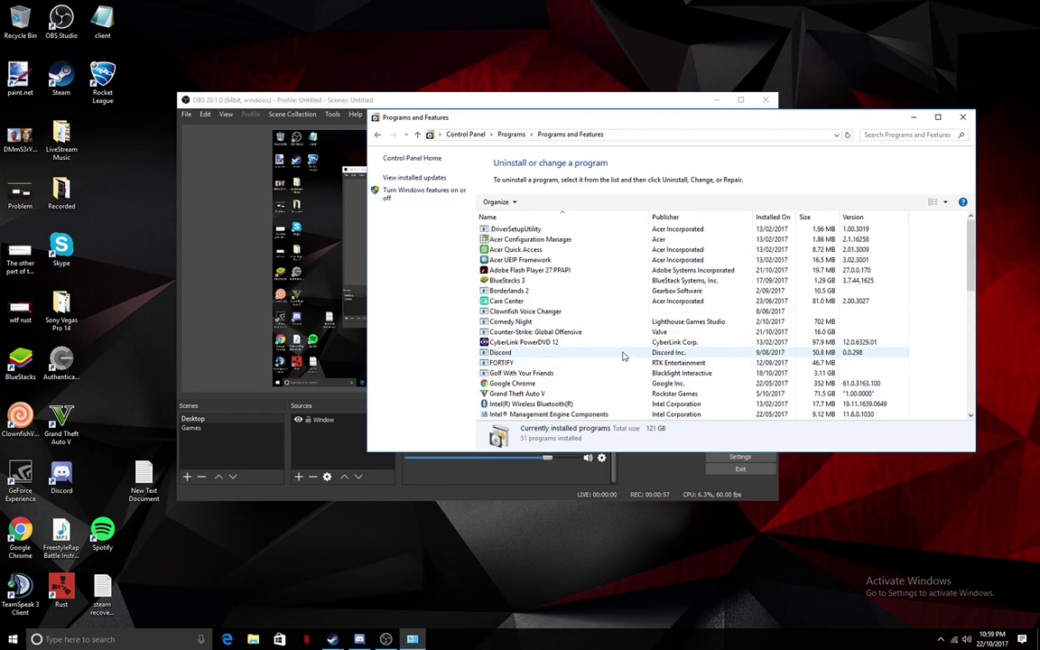
{"action": "scroll", "coordinate": [623, 354], "scroll_direction": "down", "scroll_amount": 2}
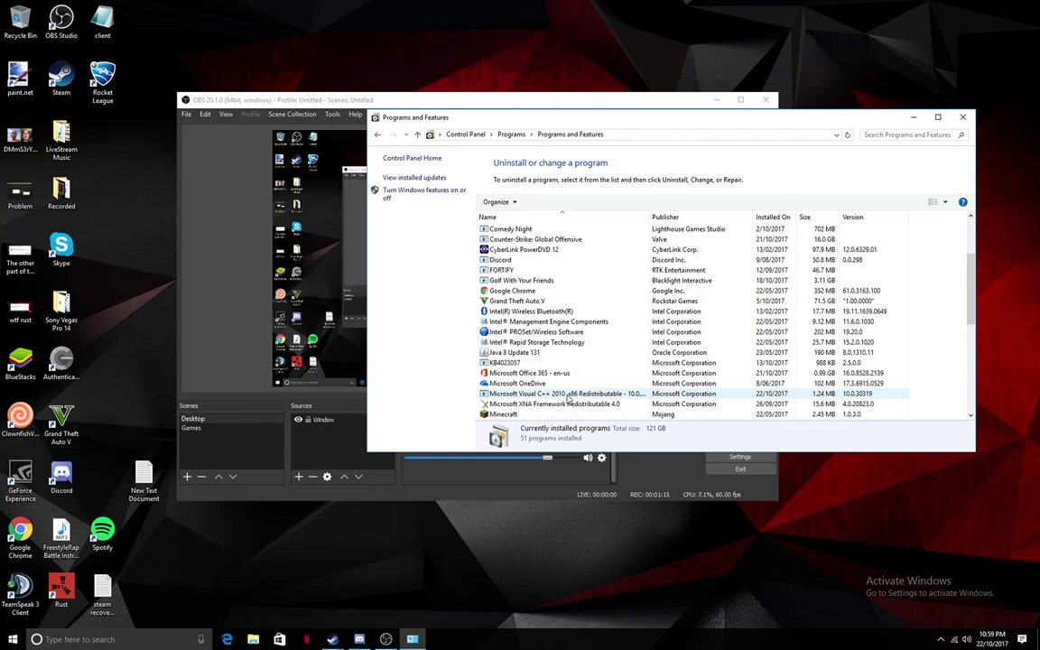
{"action": "left_click_drag", "start_coordinate": [859, 117], "coordinate": [716, 178]}
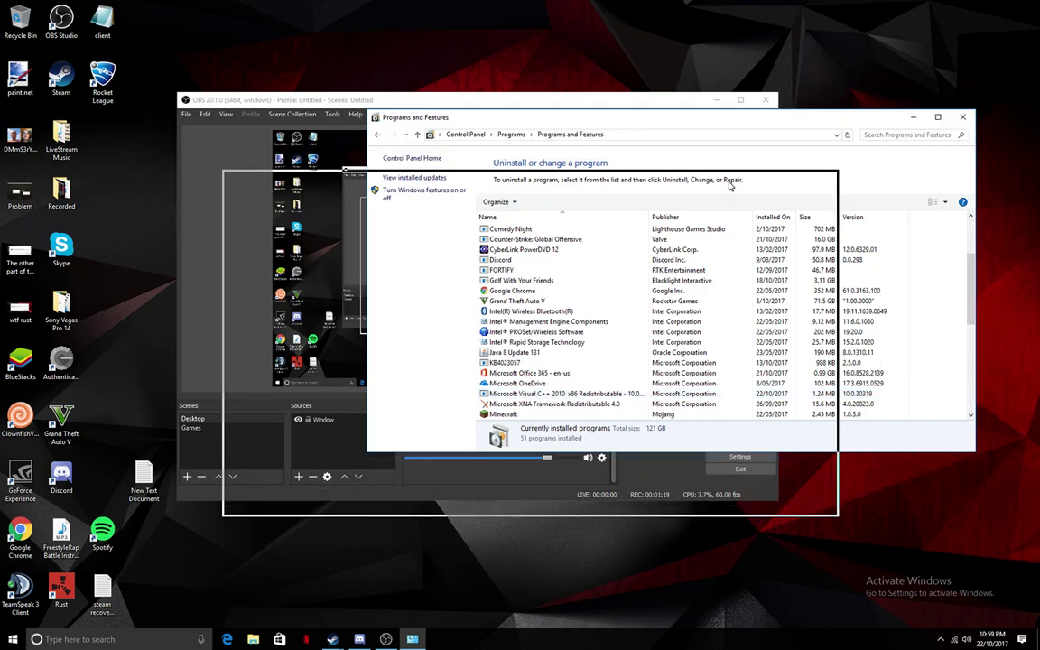
- Close Programs and Features, copy the download link from New Text Document, and close Notepad
{"action": "left_click", "coordinate": [821, 178]}
{"action": "double_click", "coordinate": [142, 477]}
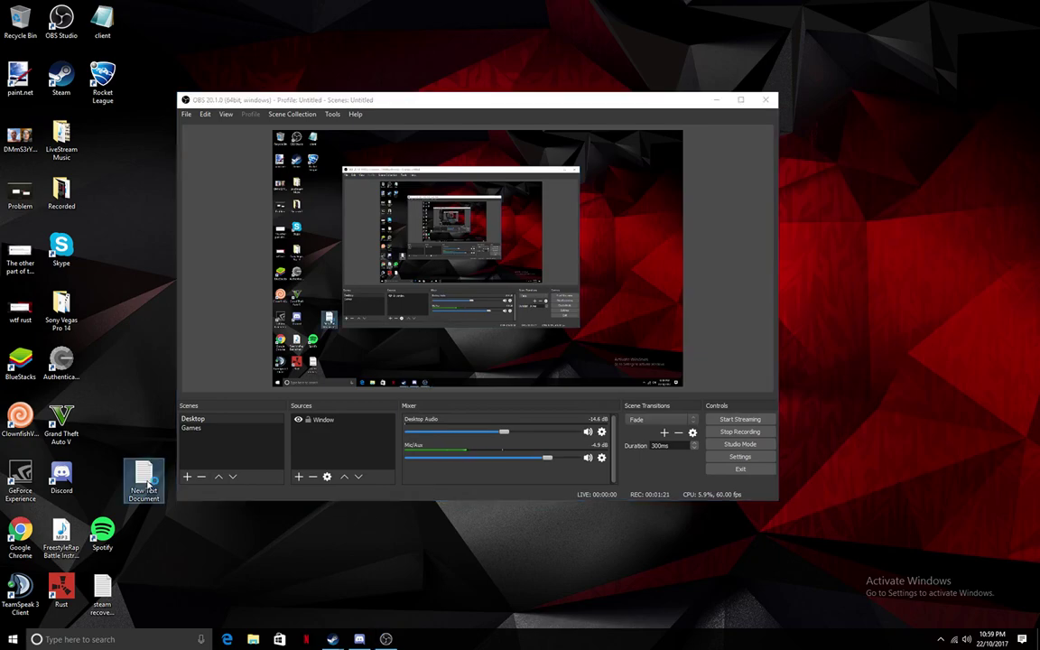
{"action": "left_click_drag", "start_coordinate": [386, 310], "coordinate": [812, 311]}
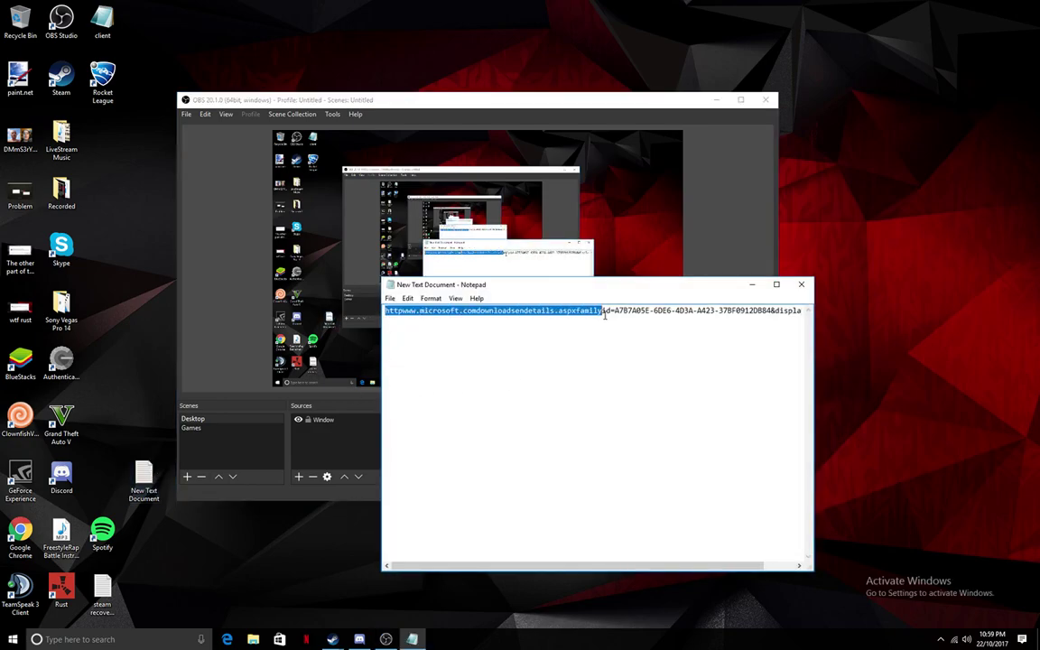
{"action": "right_click", "coordinate": [801, 311]}
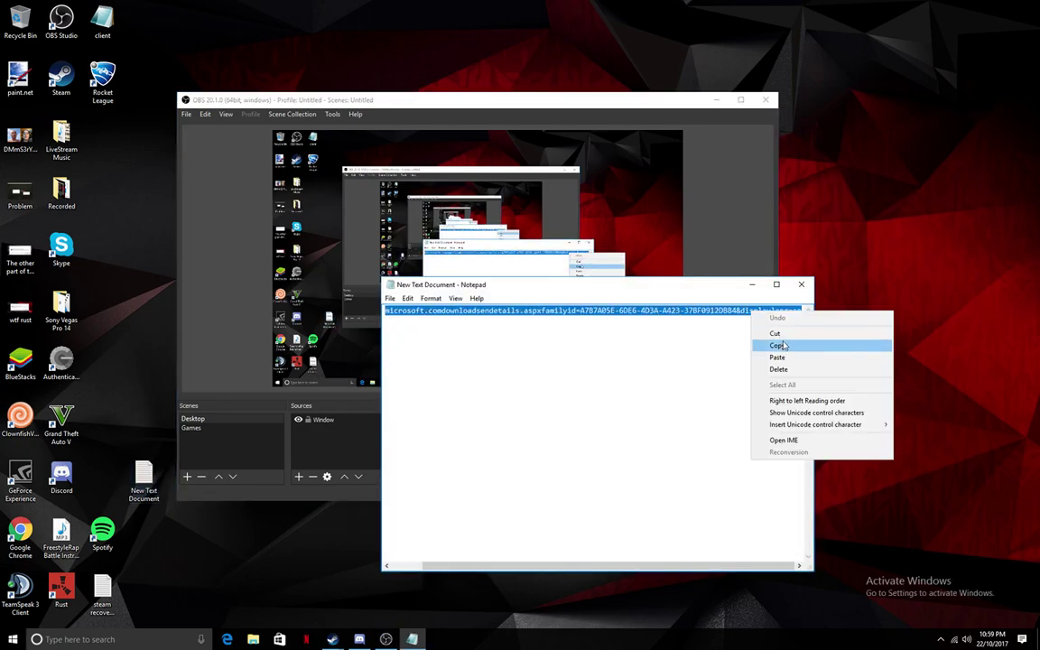
{"action": "left_click", "coordinate": [835, 349]}
{"action": "key", "text": "alt+F4"}
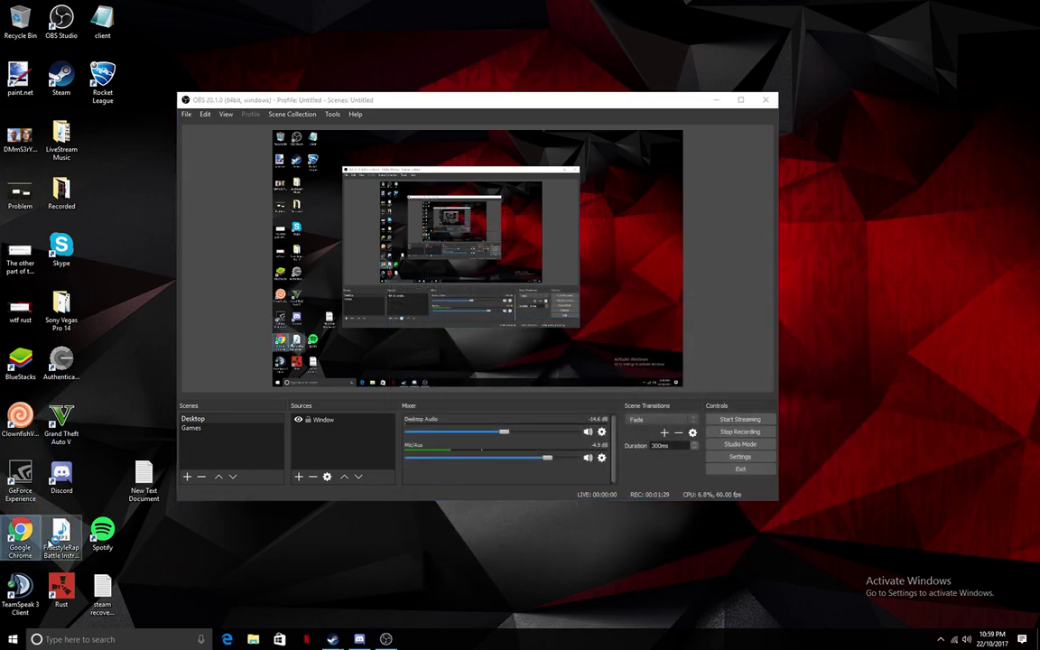
- In Chrome, paste the copied link, insert '://' after http, and submit it
{"action": "double_click", "coordinate": [51, 538]}
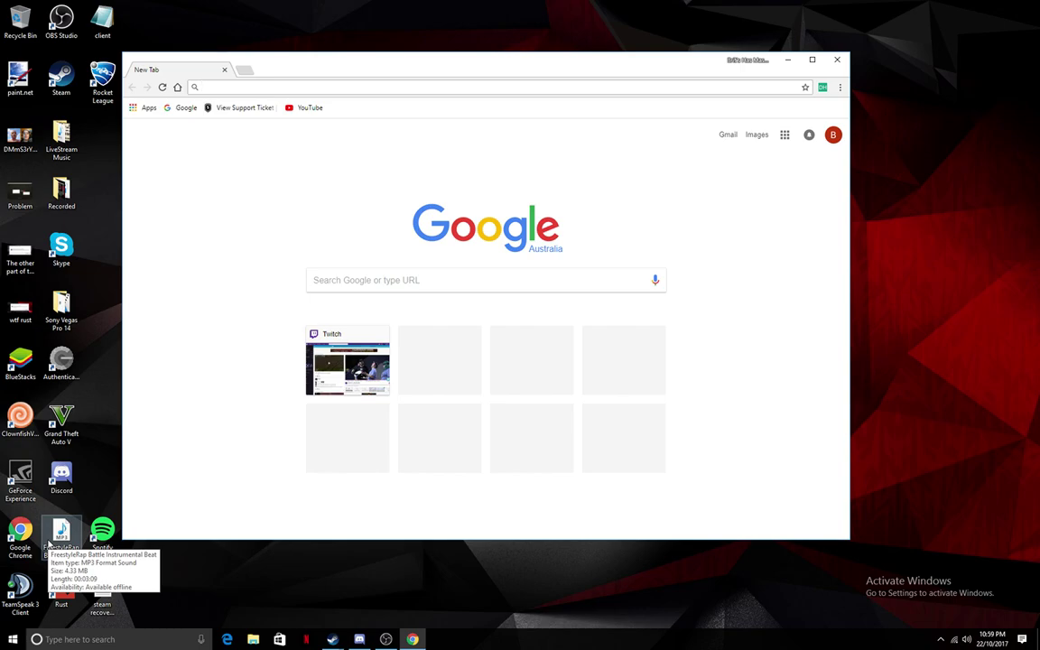
{"action": "key", "text": "ctrl+v"}
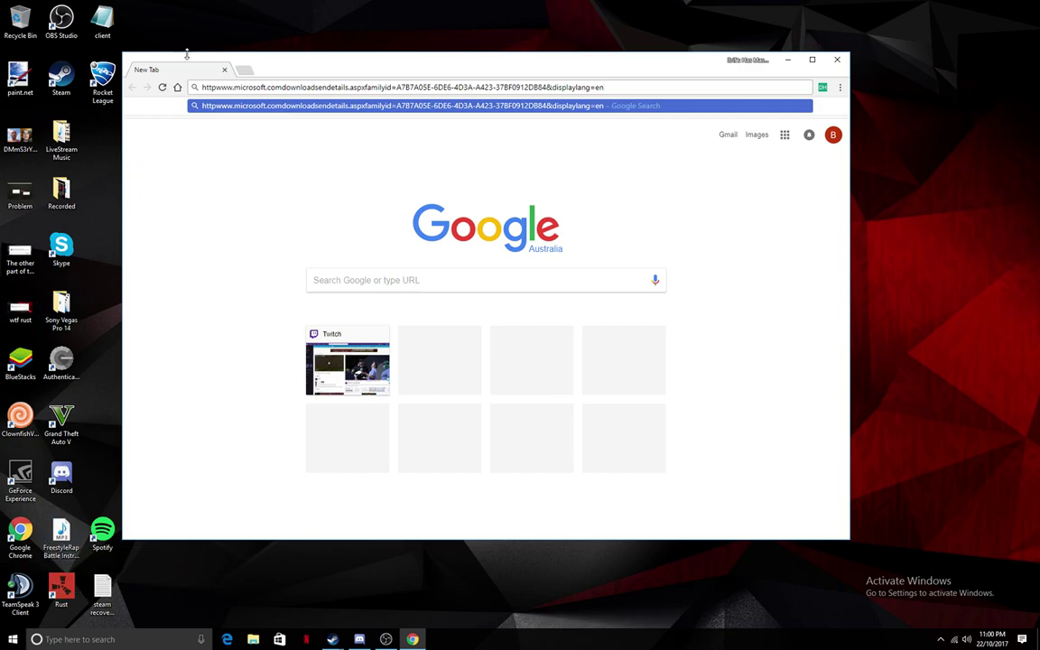
{"action": "left_click", "coordinate": [191, 85]}
{"action": "type", "text": "://"}
{"action": "key", "text": "Return"}
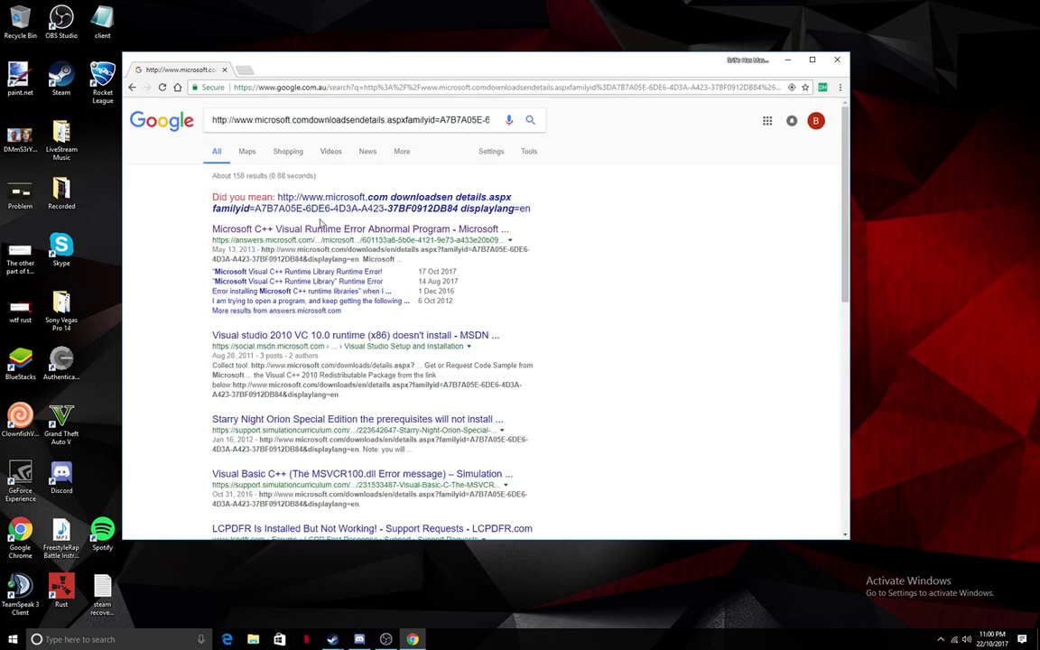
- Open the 'Microsoft C++ Visual Runtime Error Abnormal Program' answer and scroll to its Step 1 and Step 2 links
{"action": "left_click", "coordinate": [322, 229]}
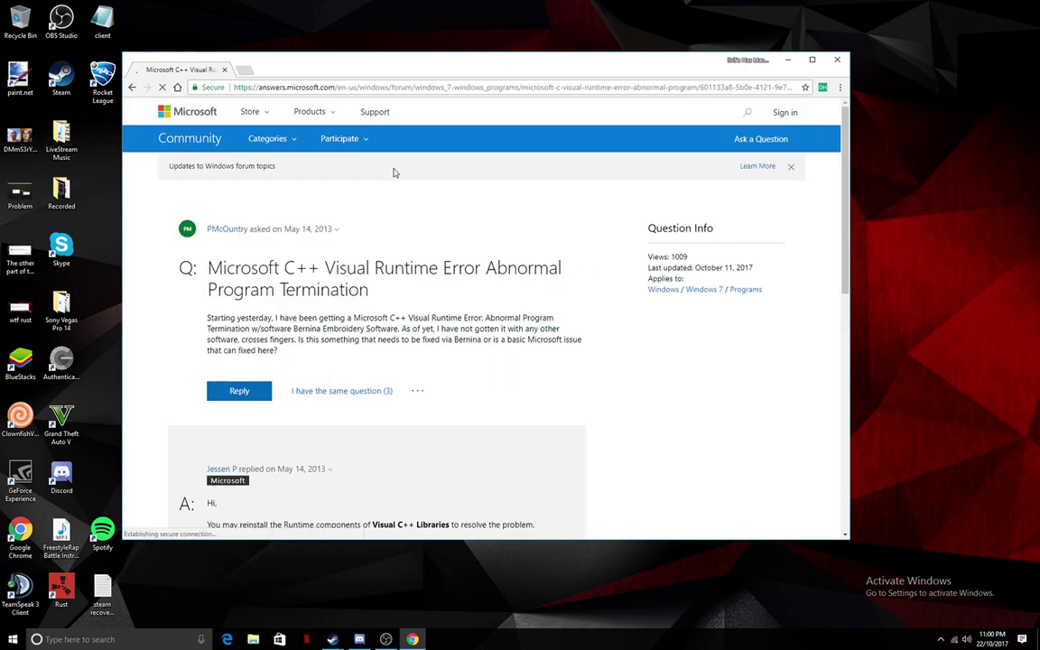
{"action": "scroll", "coordinate": [454, 295], "scroll_direction": "down", "scroll_amount": 3}
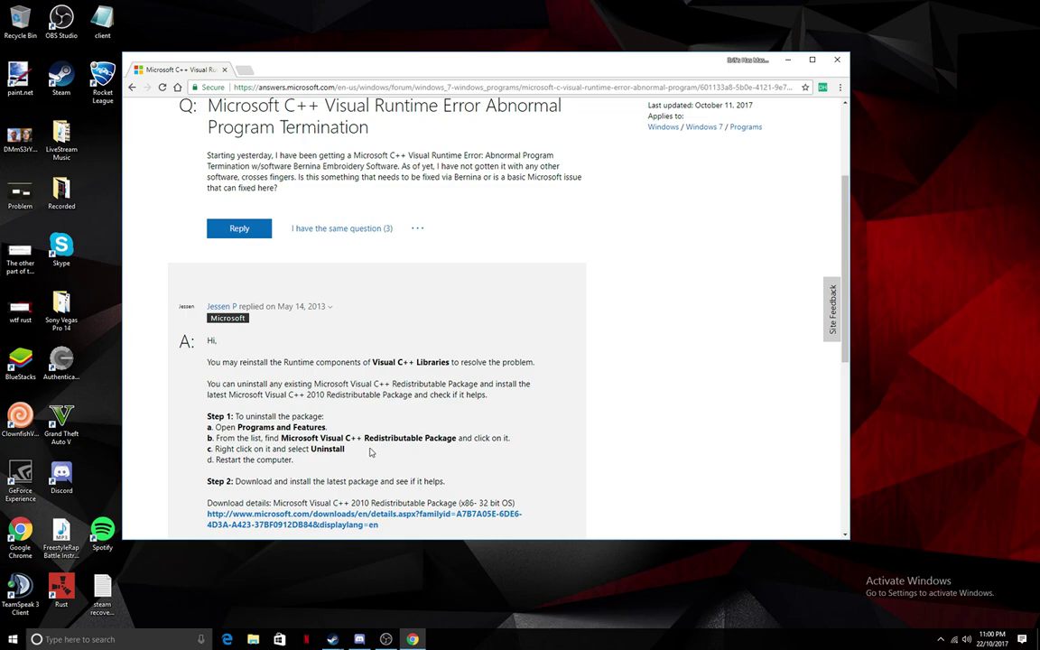
{"action": "left_click_drag", "start_coordinate": [364, 438], "coordinate": [456, 439]}
{"action": "left_click", "coordinate": [429, 395]}
{"action": "scroll", "coordinate": [424, 399], "scroll_direction": "down", "scroll_amount": 2}
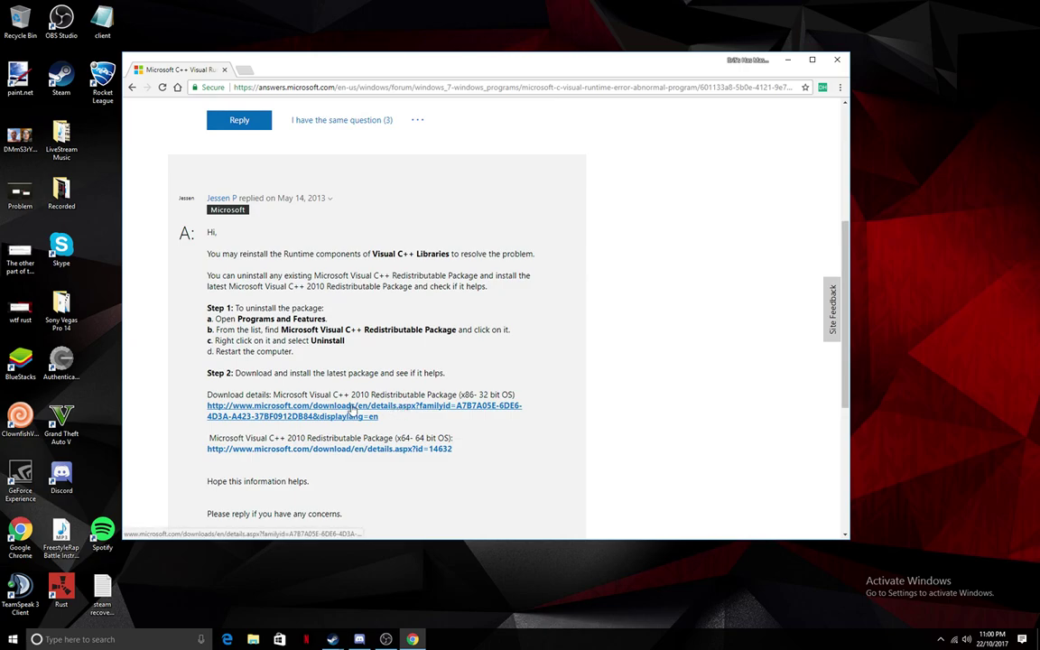
- Follow the x86 link to the Visual C++ 2010 Redistributable download page and confirm English is selected
{"action": "left_click", "coordinate": [353, 407]}
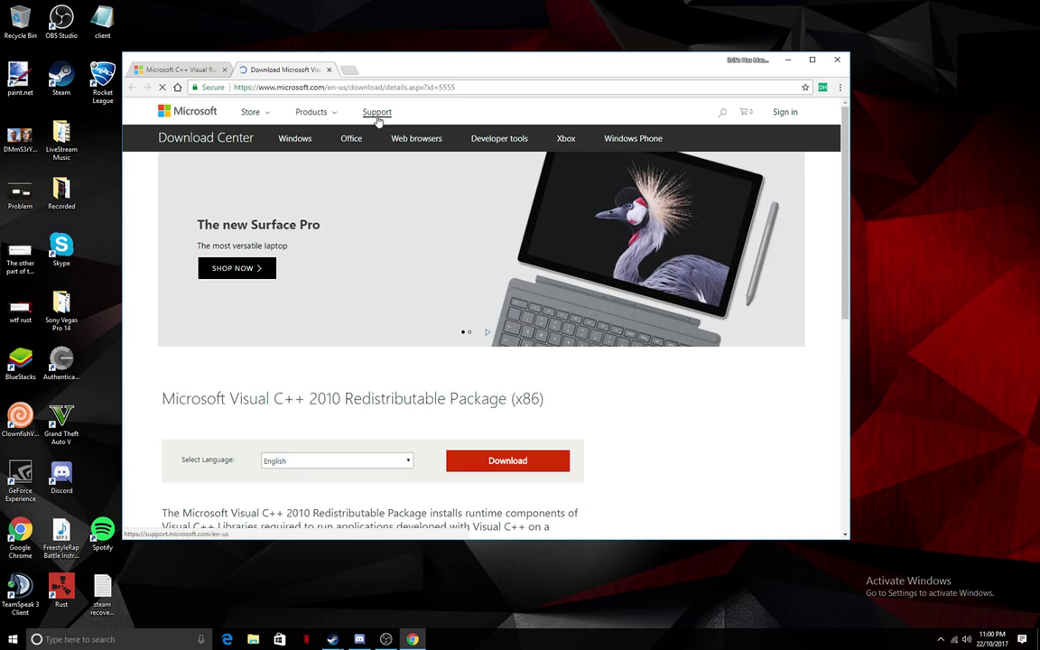
{"action": "scroll", "coordinate": [425, 360], "scroll_direction": "down", "scroll_amount": 2}
{"action": "left_click", "coordinate": [306, 353]}
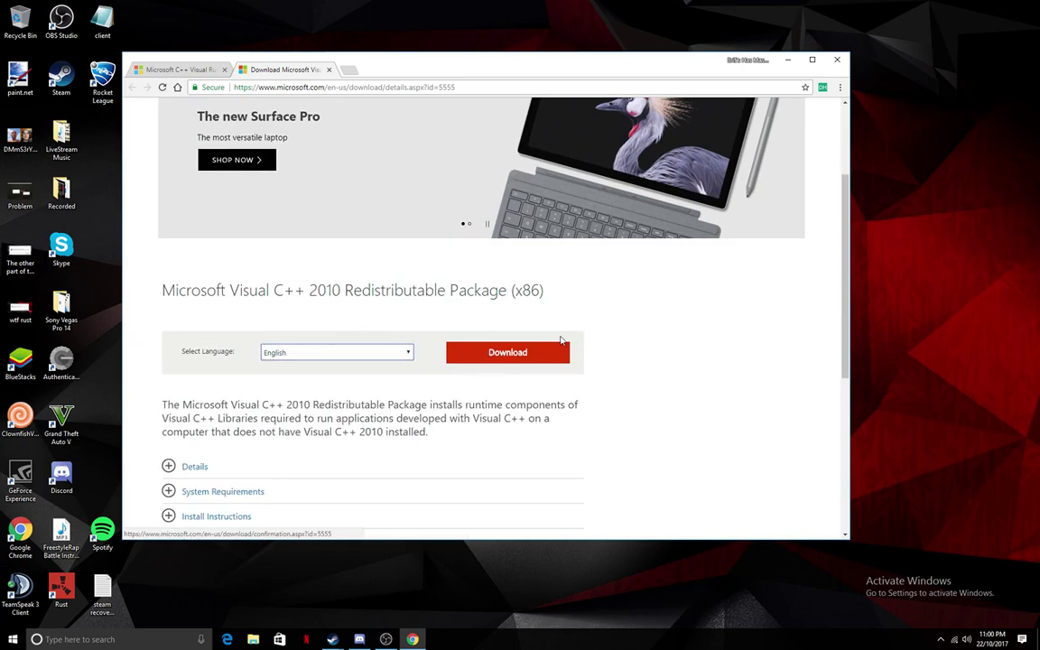
{"action": "left_click_drag", "start_coordinate": [495, 60], "coordinate": [751, 48]}
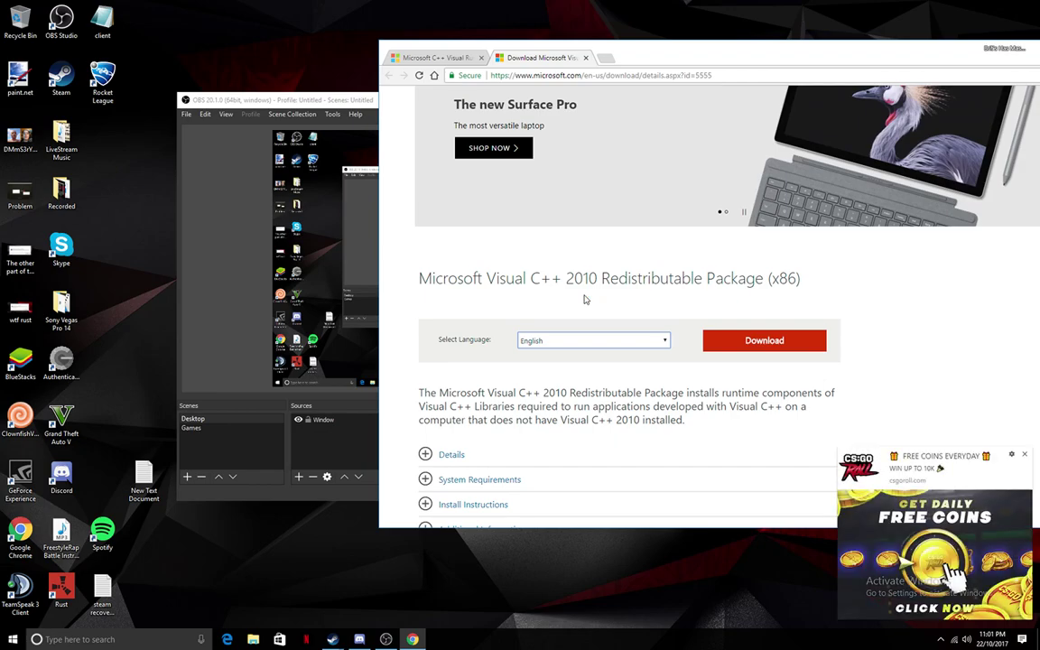
- Dismiss the free-coins notification, move Chrome back to centre, and close the browser
{"action": "left_click", "coordinate": [1026, 456]}
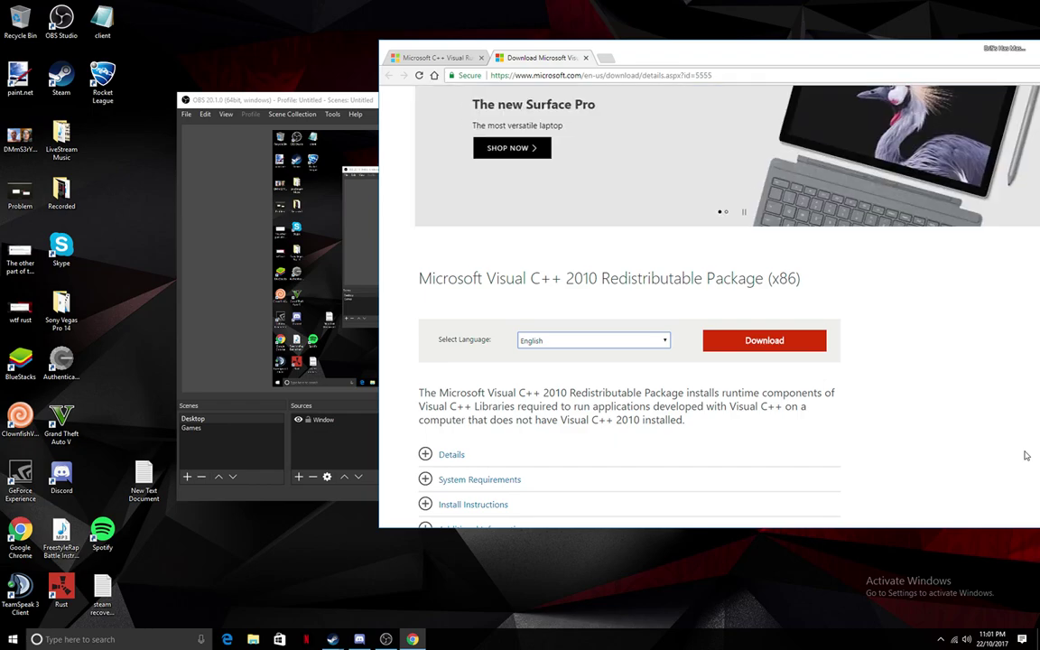
{"action": "left_click_drag", "start_coordinate": [736, 50], "coordinate": [492, 70]}
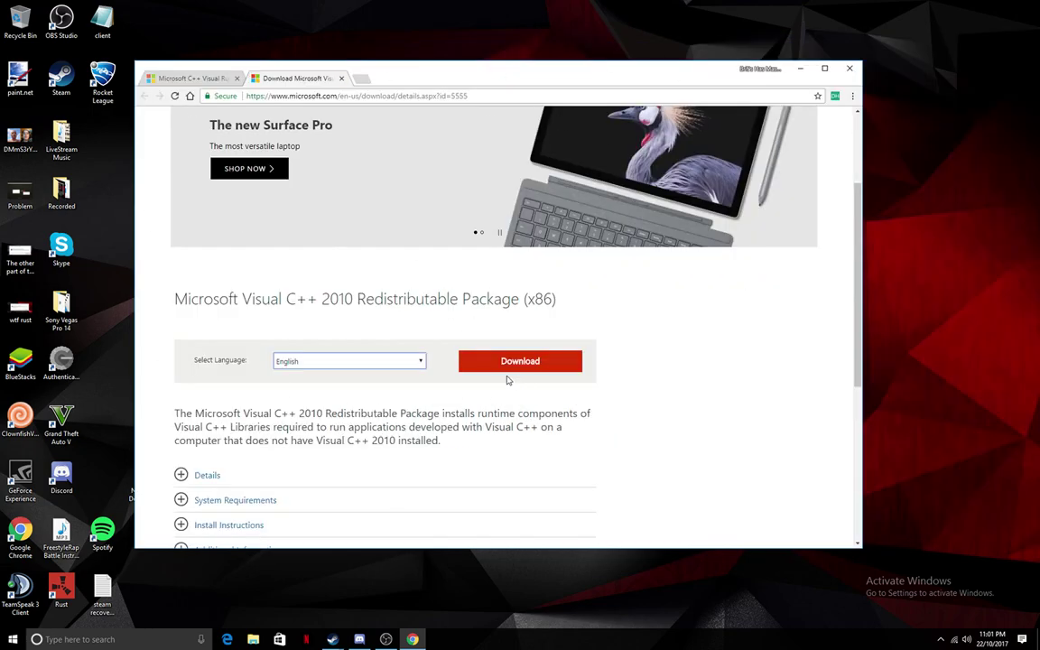
{"action": "left_click", "coordinate": [850, 68]}
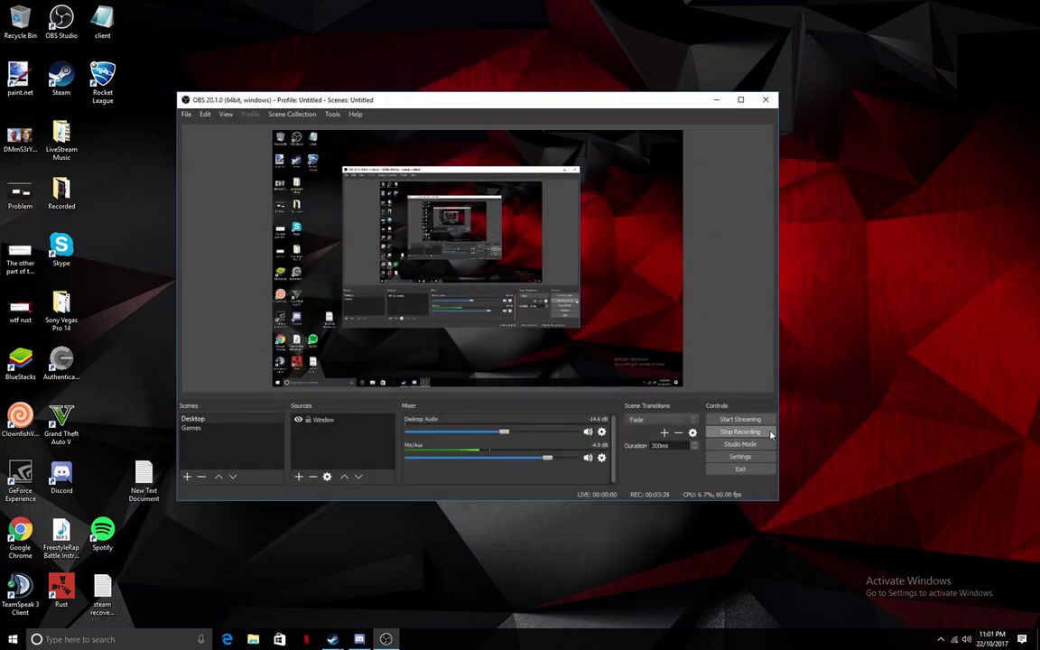